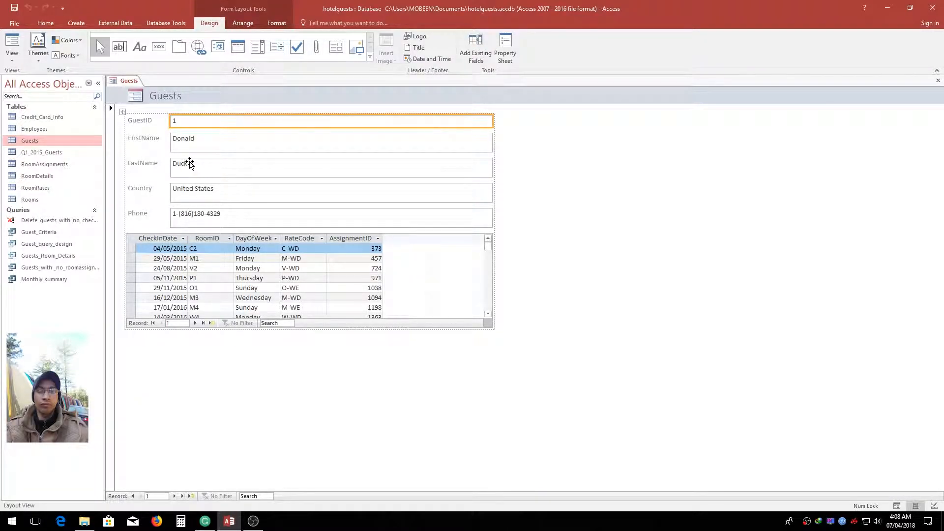
Save the new form under the name Guests and switch it to Form view
right_click(127, 82)
left_click(134, 88)
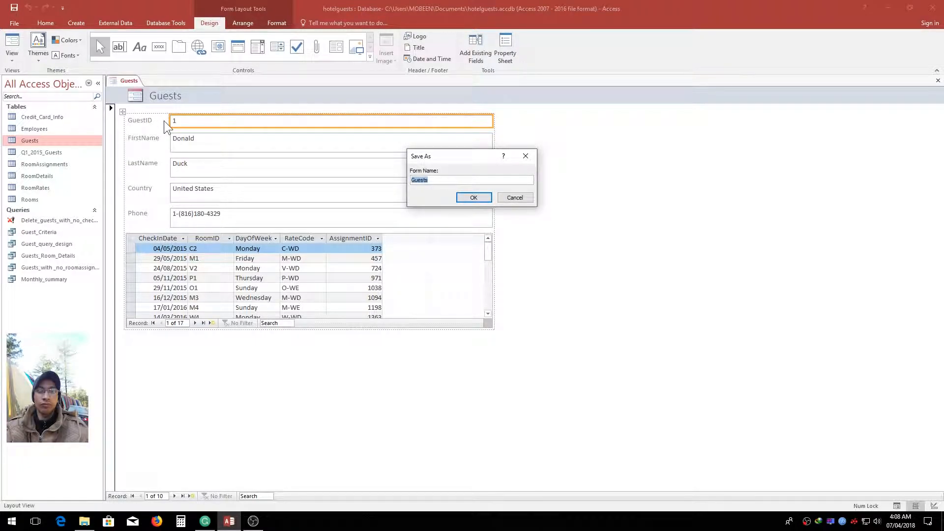
key("Return")
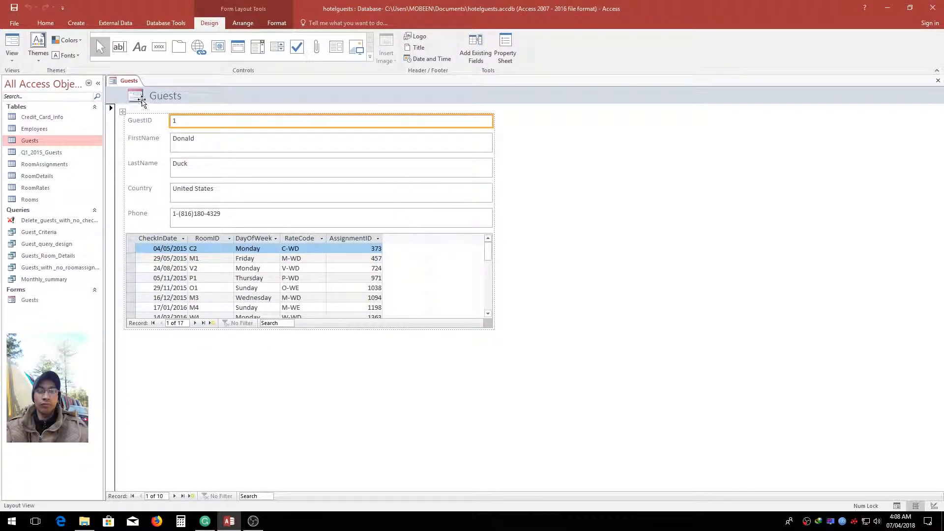
right_click(129, 83)
left_click(143, 123)
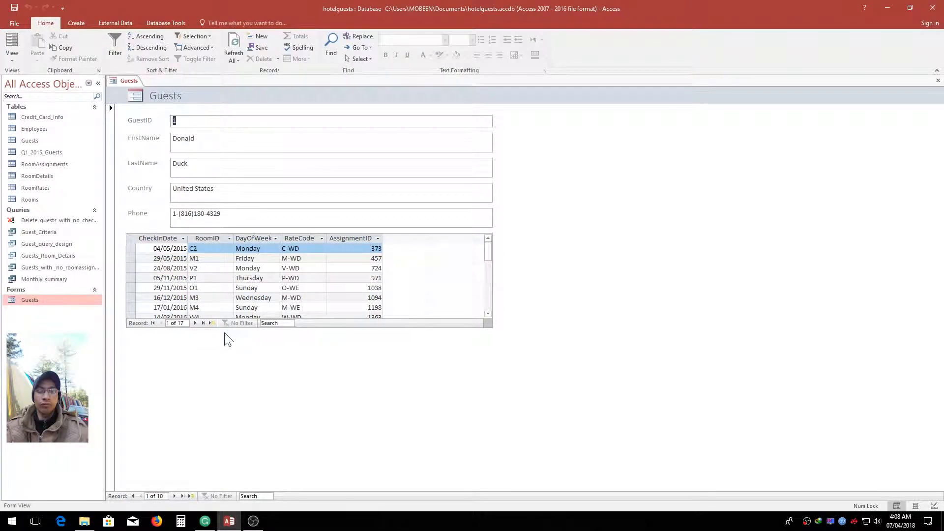
Look through the first guest's room assignments in the subform, and view the next guest's record before returning to the first
left_click(318, 324)
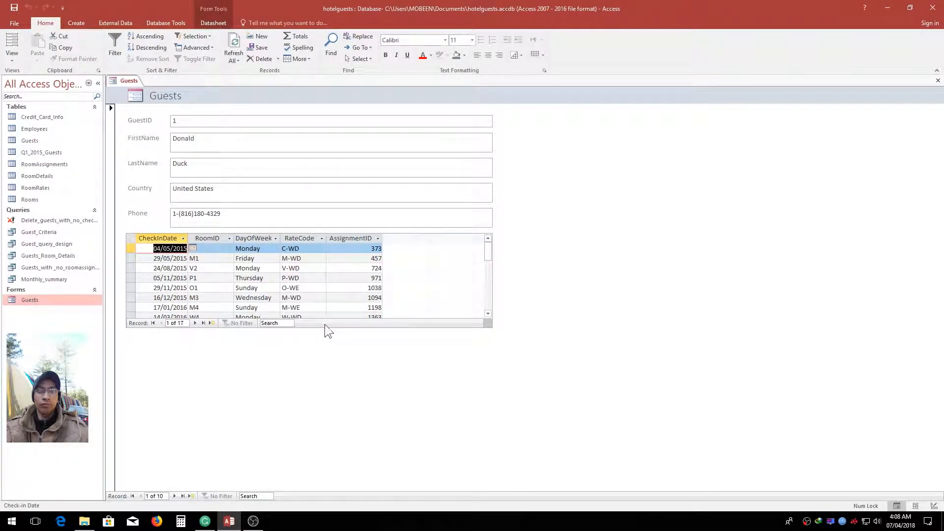
scroll(222, 279, "down", 3)
scroll(207, 278, "up", 3)
scroll(192, 276, "down", 3)
scroll(191, 275, "down", 2)
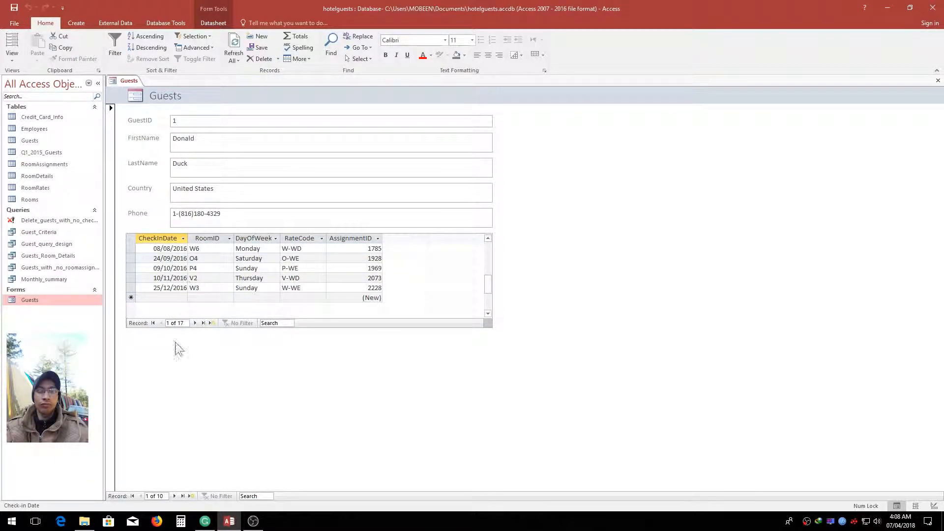
left_click(175, 497)
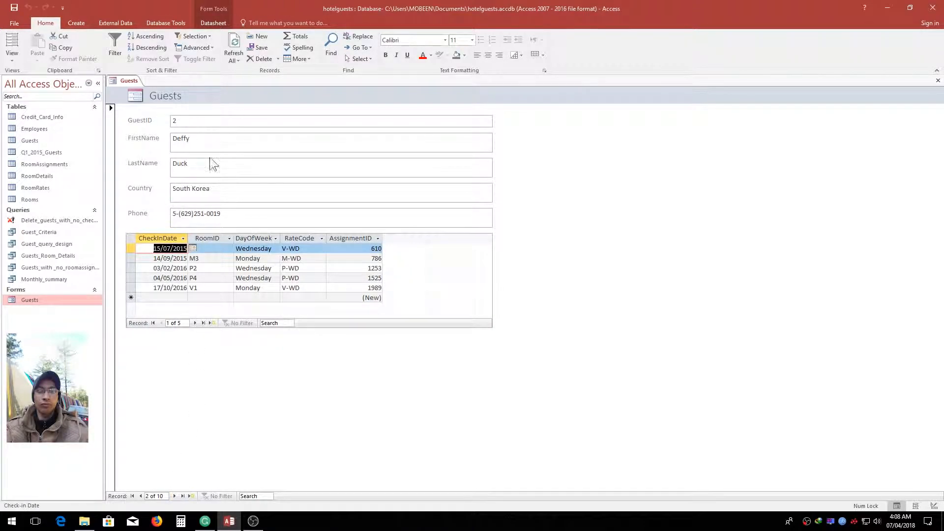
left_click(141, 496)
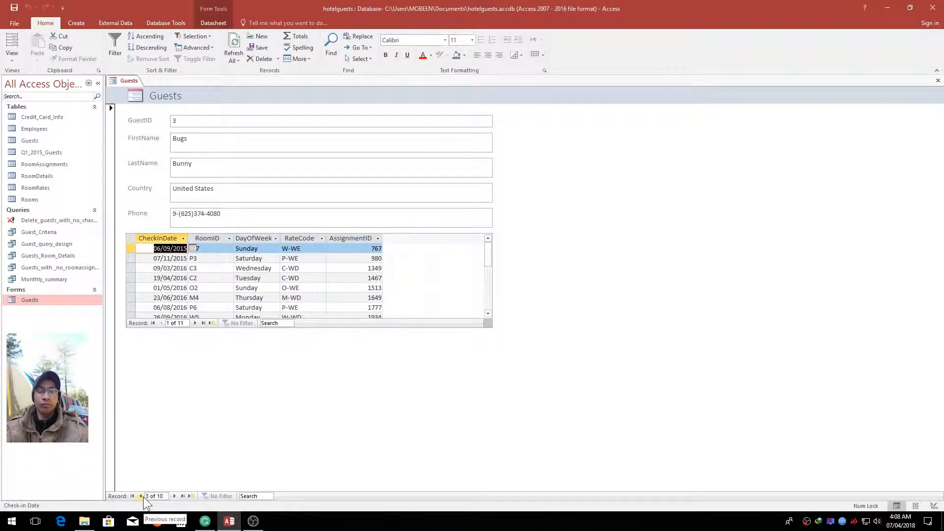
Add a room assignment for the first guest with today's date, 07/04/2018, as check-in date and V3 as RoomID
left_click(211, 324)
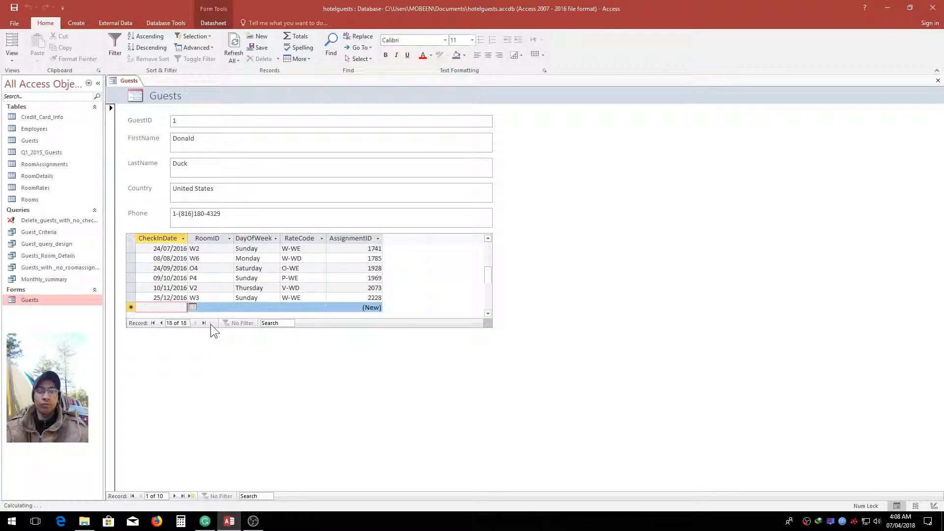
left_click(192, 307)
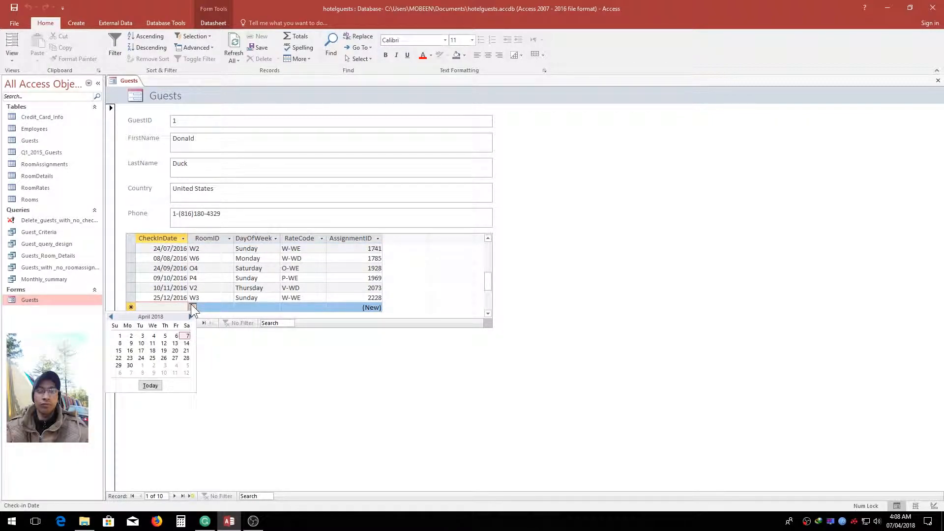
left_click(150, 385)
left_click(209, 307)
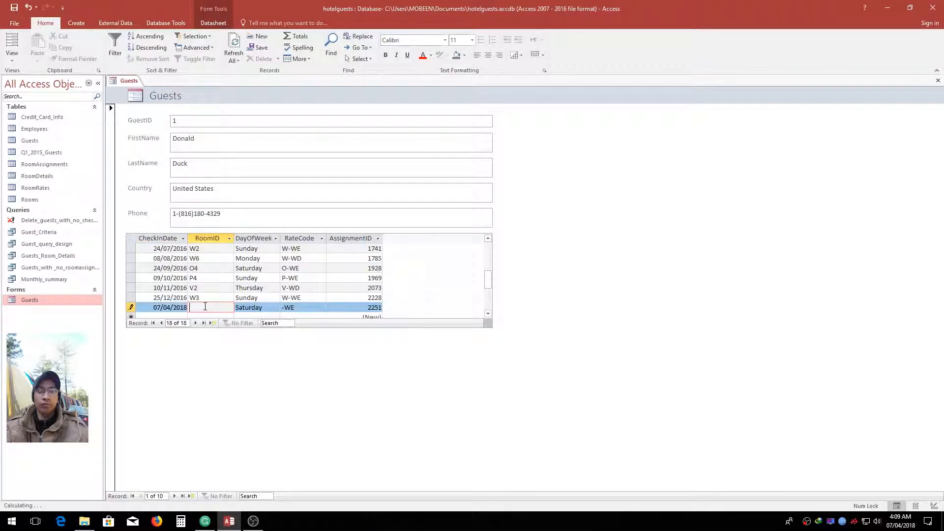
type("V3")
left_click(316, 311)
scroll(355, 313, "down", 1)
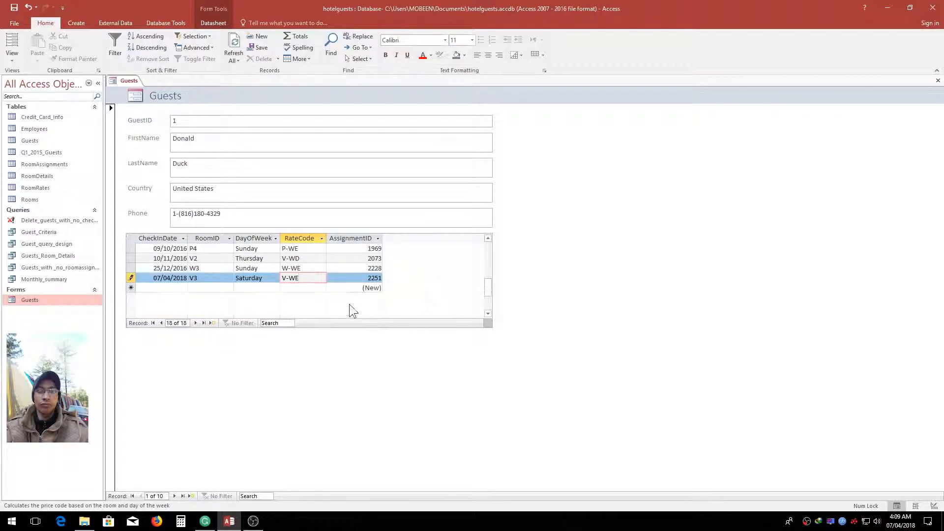
left_click(196, 126)
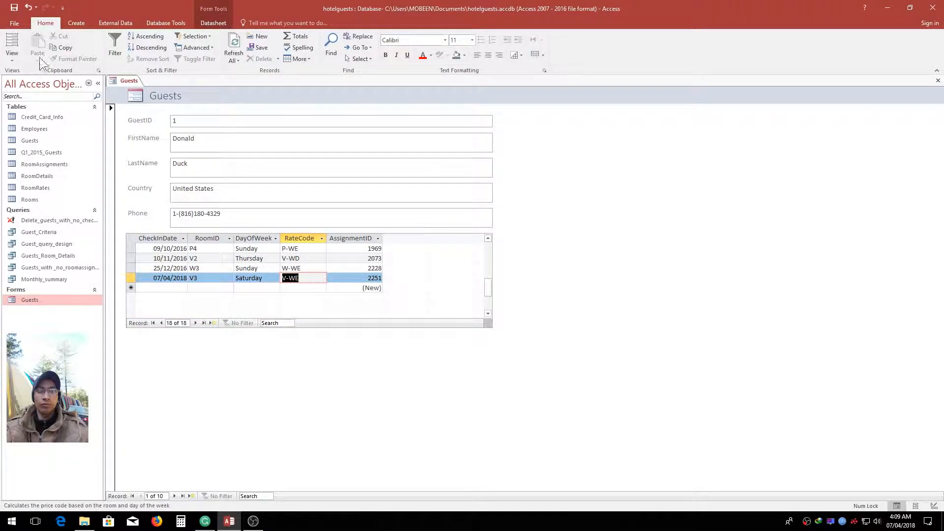
Open the RoomAssignments table and sort it by AssignmentID from largest to smallest to check the newly added record
double_click(63, 165)
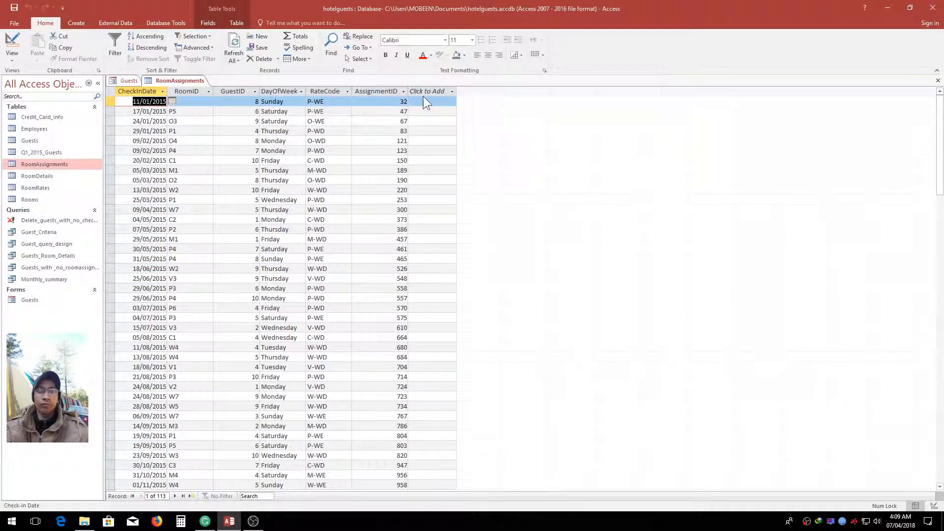
left_click(403, 92)
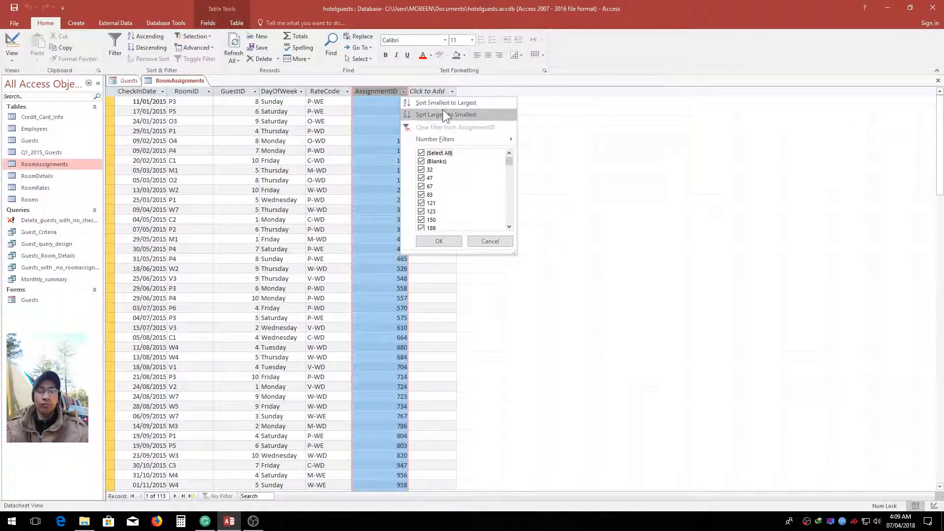
left_click(444, 114)
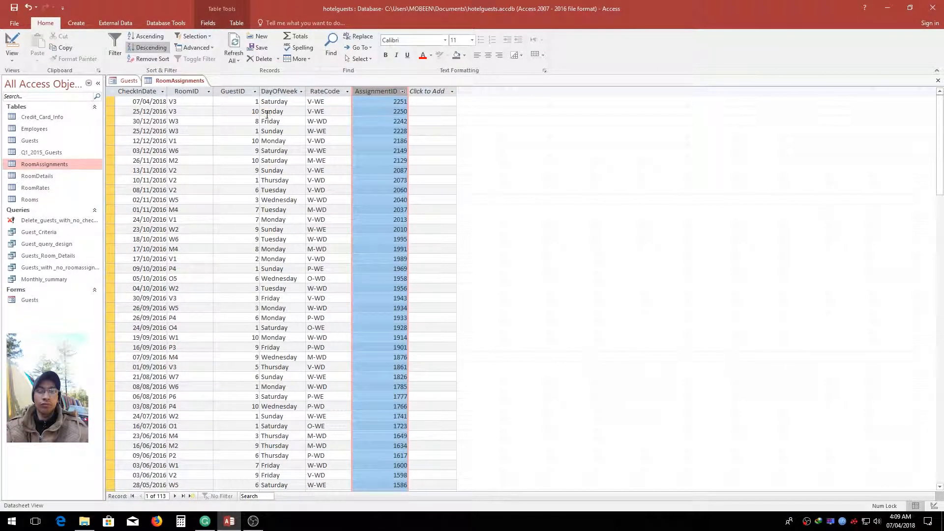
left_click(220, 101)
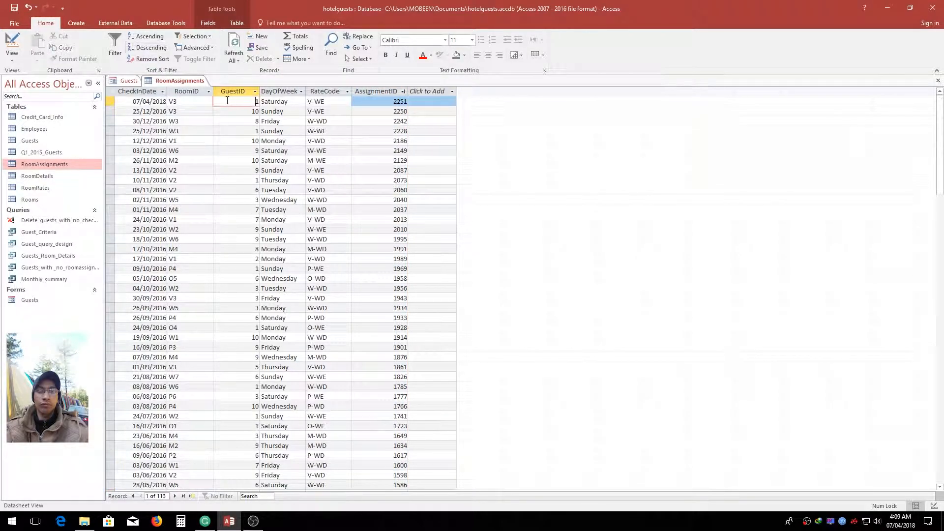
left_click(265, 111)
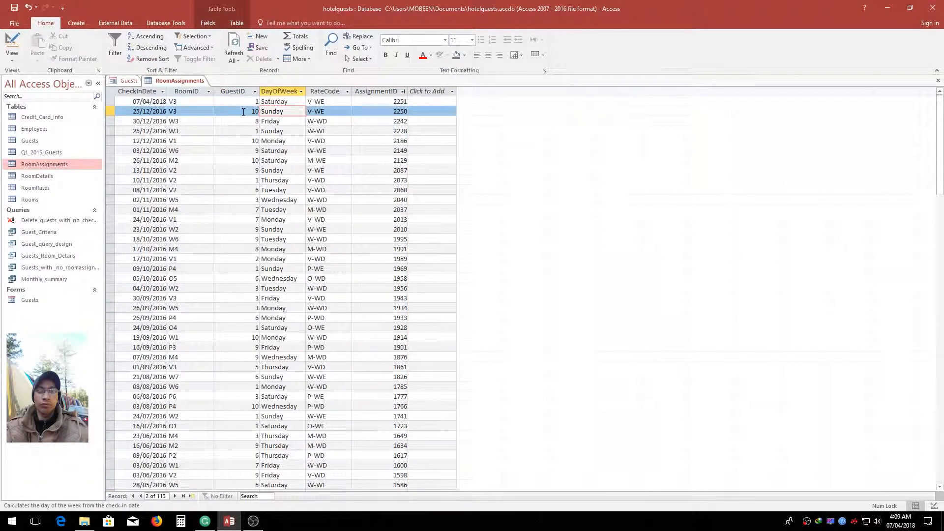
left_click(235, 113)
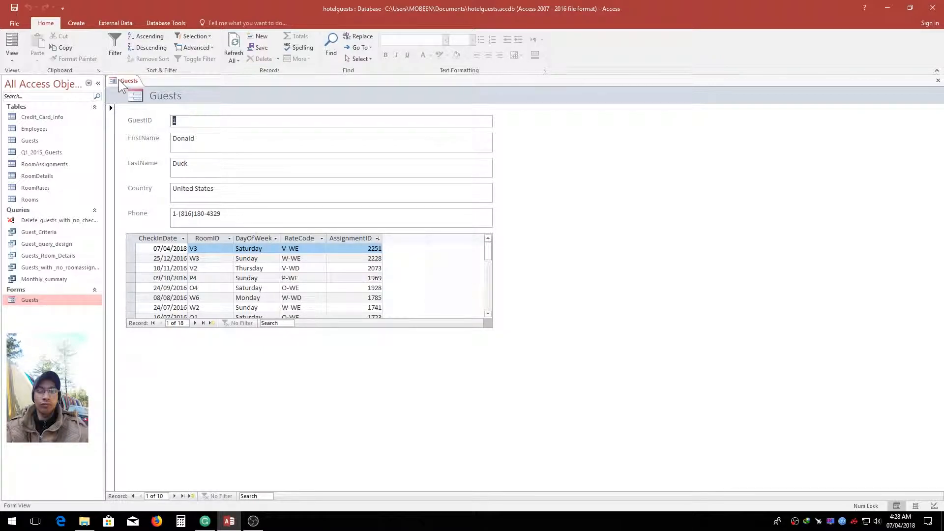
Switch the Guests form to Layout view and insert two empty layout columns to the right of the FirstName box
left_click(11, 54)
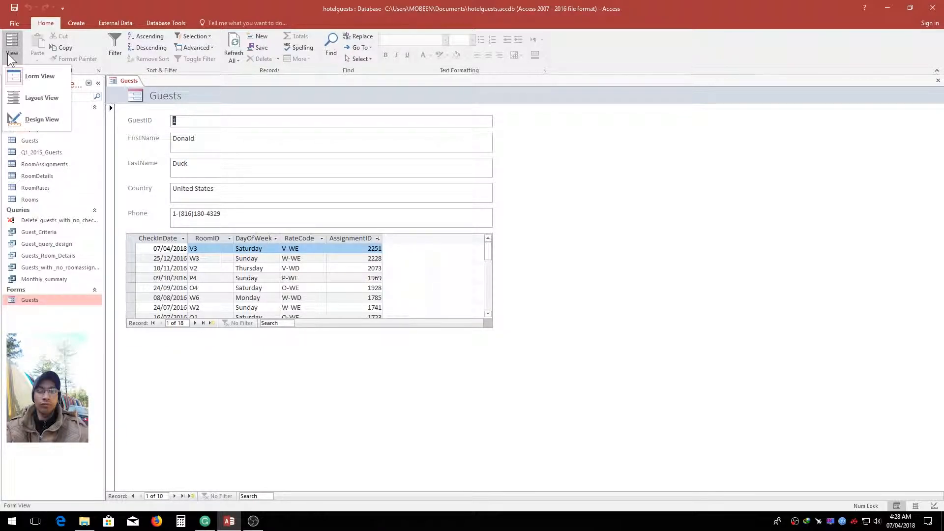
left_click(35, 99)
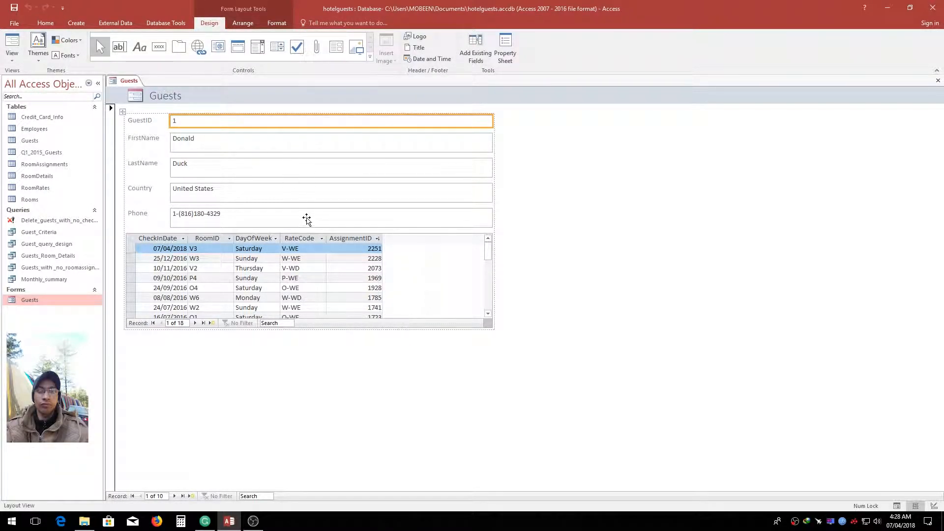
left_click(272, 143)
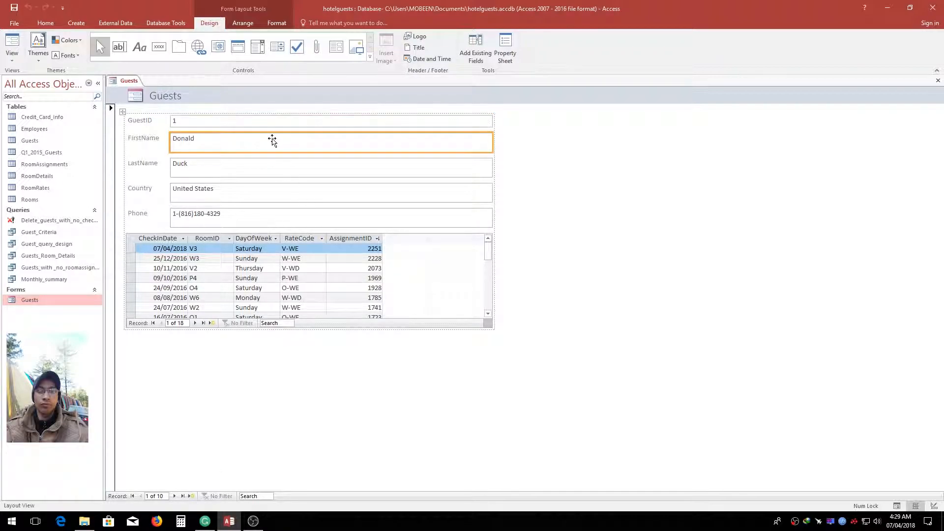
left_click(237, 23)
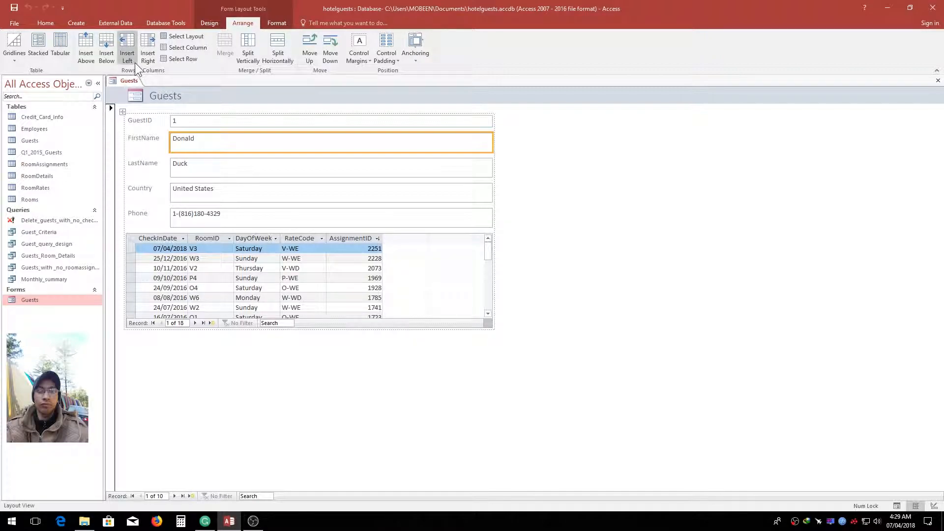
left_click(146, 58)
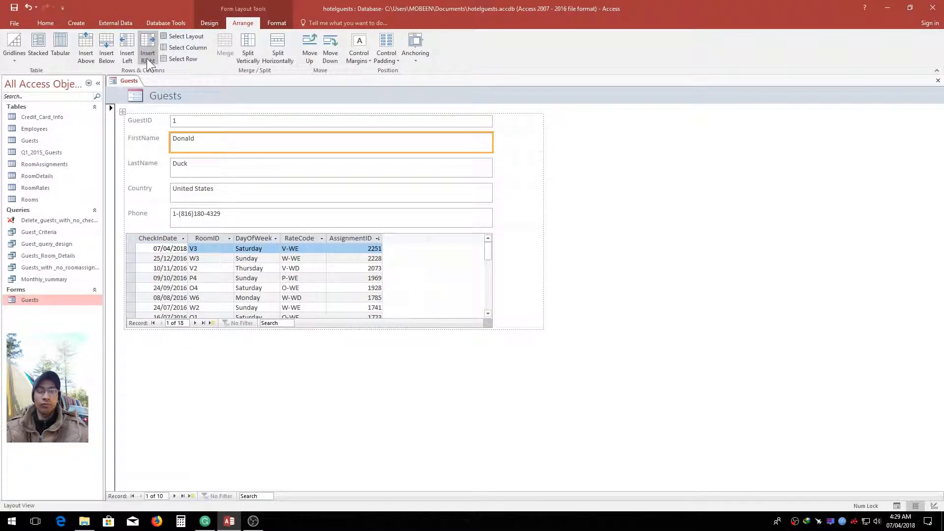
left_click(543, 147)
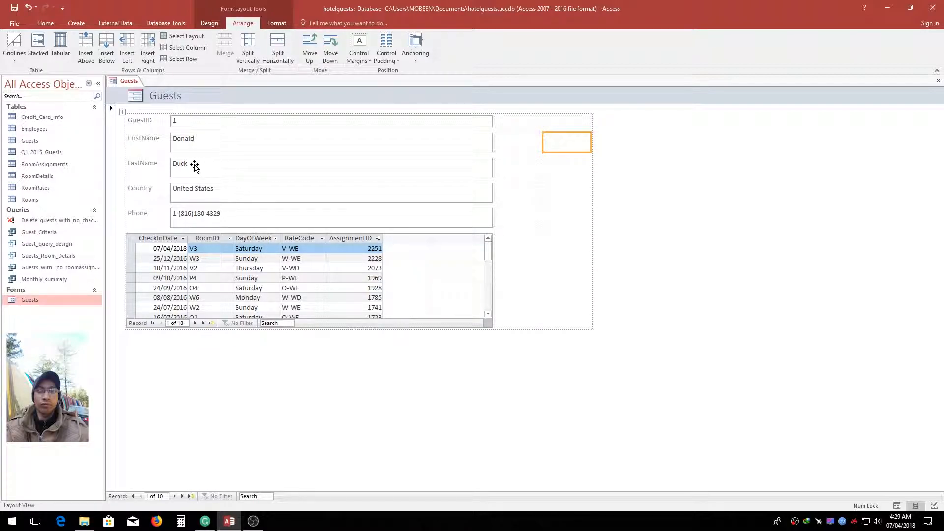
Move the LastName box into the empty cell beside the FirstName box and change the FirstName label to Name
left_click_drag(200, 170, 522, 142)
double_click(146, 143)
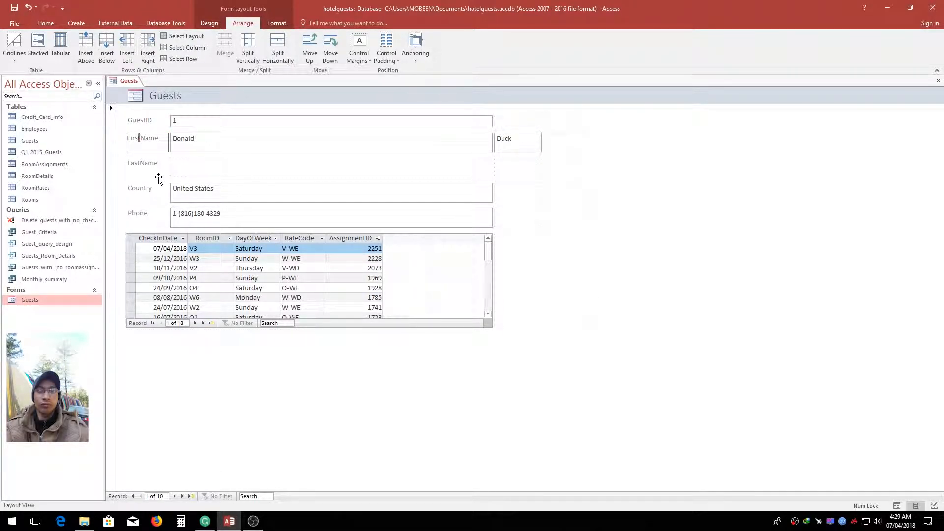
key("BackSpace")
Delete the LastName label and the emptied layout row it stood in
left_click(154, 173)
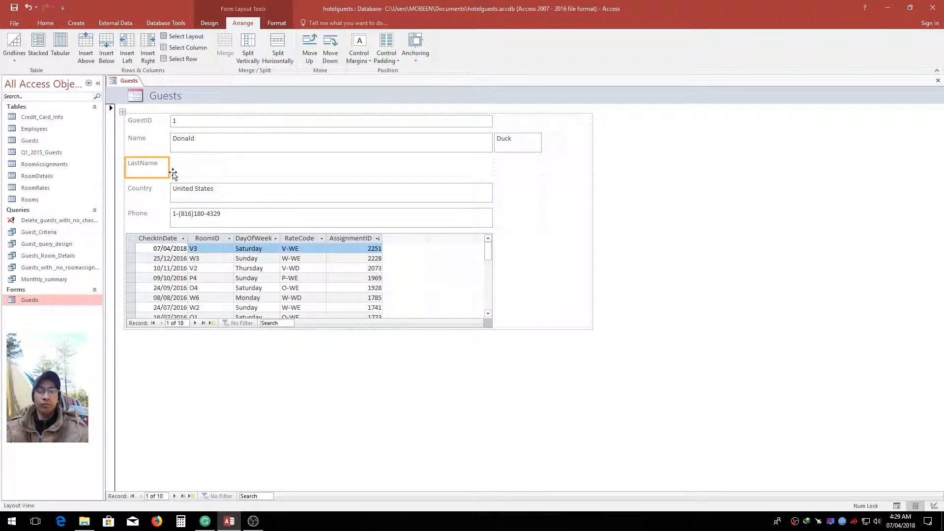
key("Delete")
left_click(222, 176)
key("Delete")
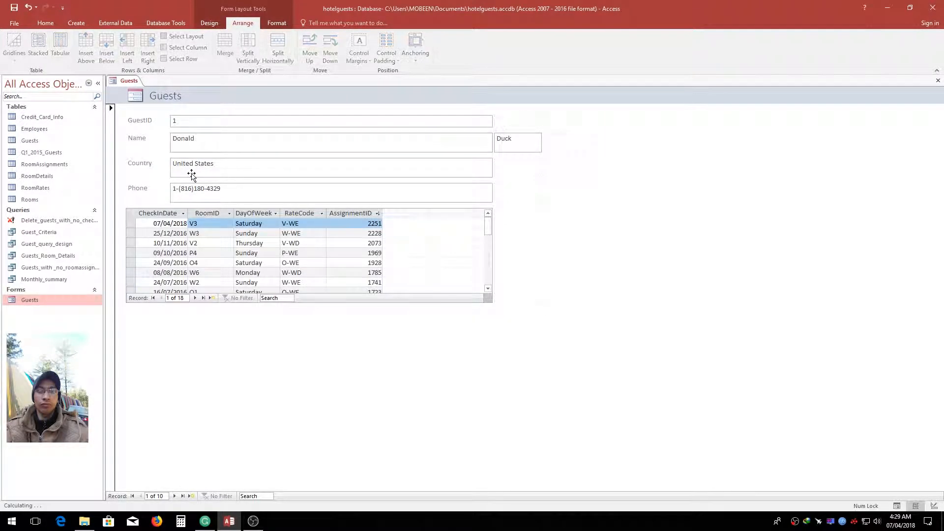
Narrow the column of guest text boxes to about half its width and merge the subform cell with the two empty cells beside it
left_click(491, 142)
left_click_drag(491, 140, 325, 144)
left_click_drag(302, 249, 413, 253)
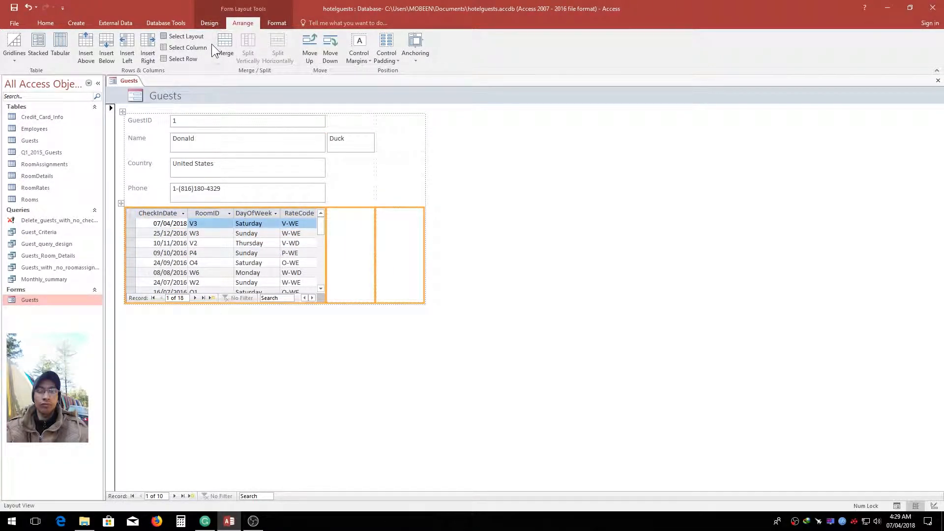
left_click(223, 46)
Try to merge the last-name box with the empty cell beside it
left_click(295, 142)
left_click(358, 139, "shift")
left_click(288, 140)
left_click(360, 146)
left_click(388, 146, "shift")
left_click(225, 44)
left_click_drag(424, 142, 414, 142)
key("ctrl+z")
key("ctrl+z")
Narrow the first-name box's column further and page through the guest records to check that the names fit
left_click(279, 142)
left_click_drag(326, 141, 256, 142)
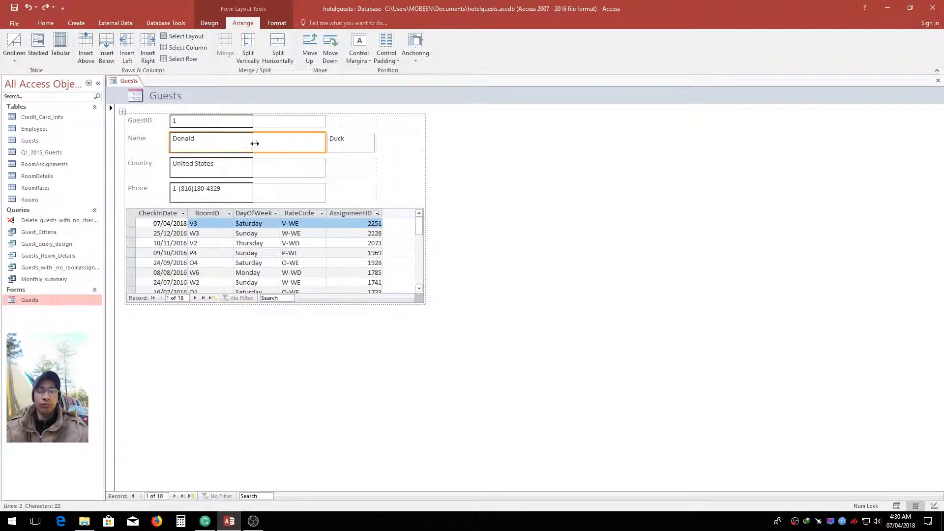
left_click(189, 262)
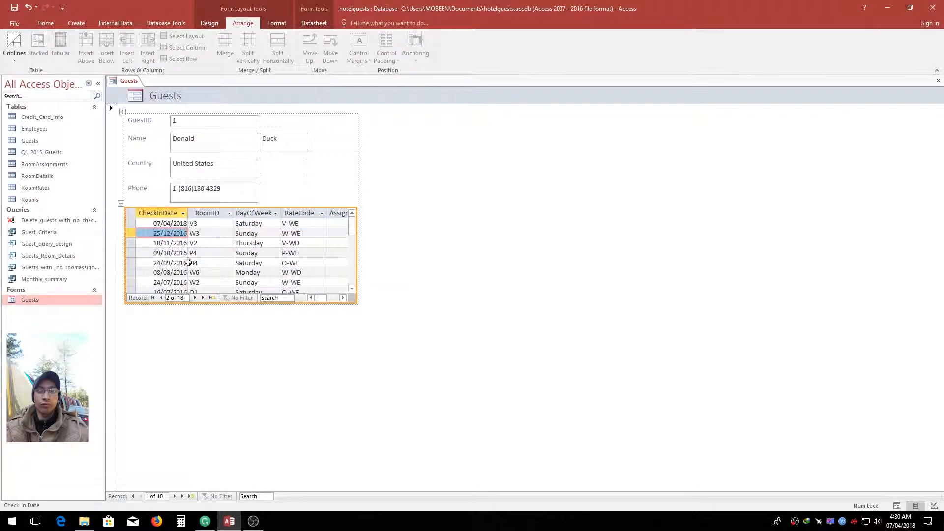
left_click(175, 496)
left_click(141, 497)
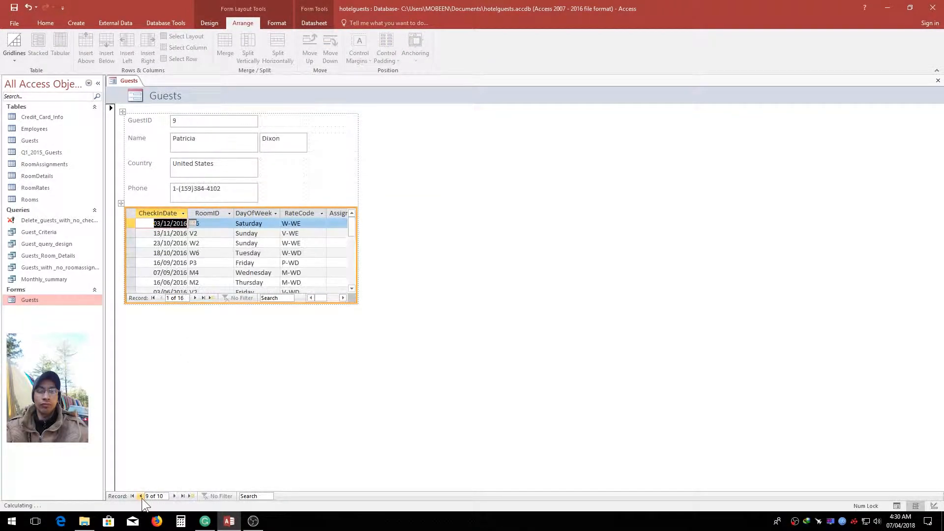
Enlarge the room assignments subform so that more of its records fit
left_click_drag(356, 304, 364, 309)
left_click_drag(357, 366, 355, 379)
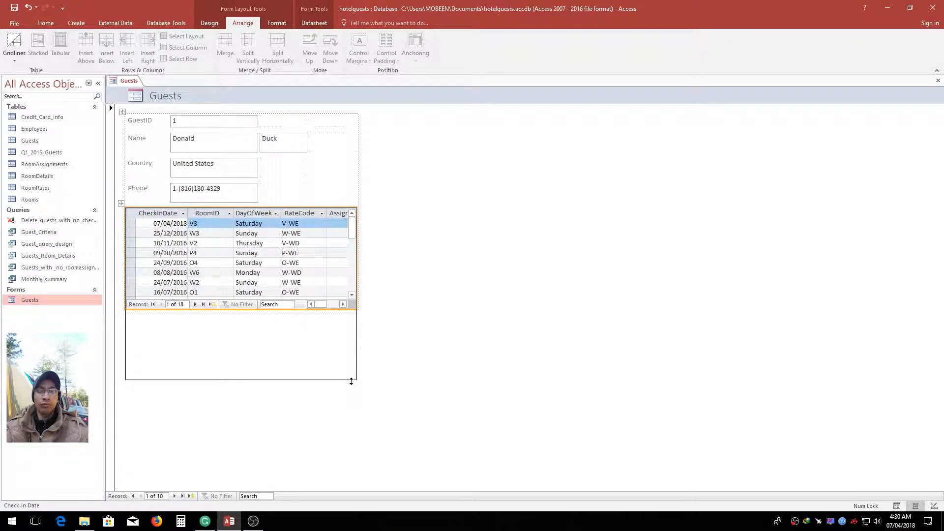
left_click(275, 201)
left_click(240, 202)
left_click(236, 209)
left_click_drag(236, 208, 213, 202)
left_click_drag(357, 346, 397, 427)
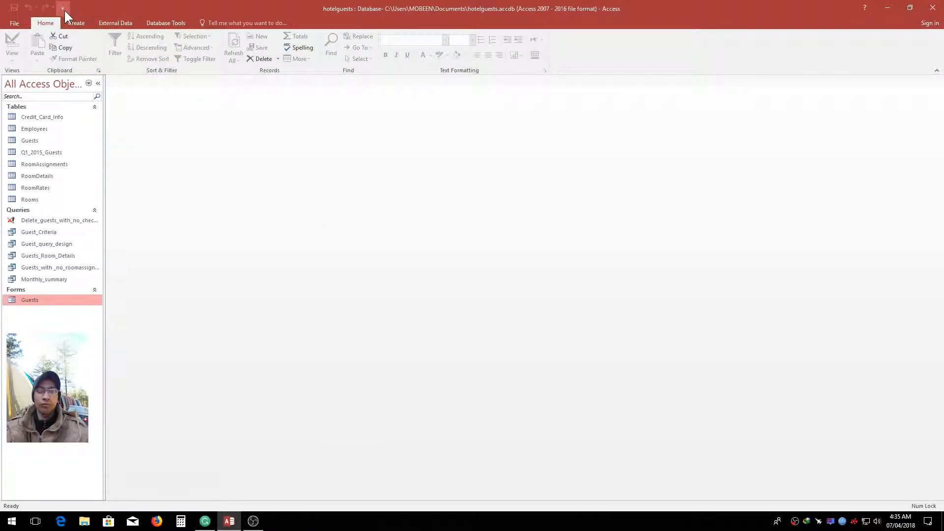
Start the Form Wizard and add FirstName, LastName and Country from the Guests table to the selected fields
left_click(74, 21)
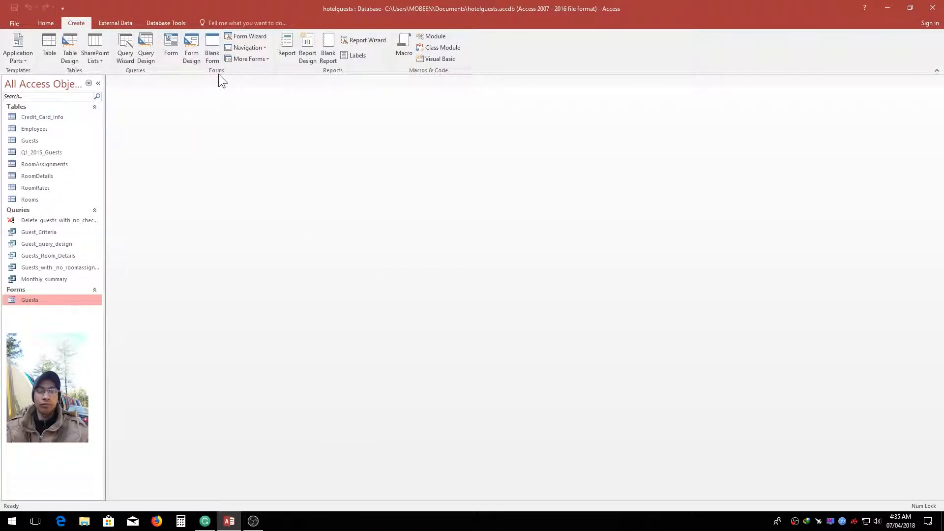
left_click(246, 36)
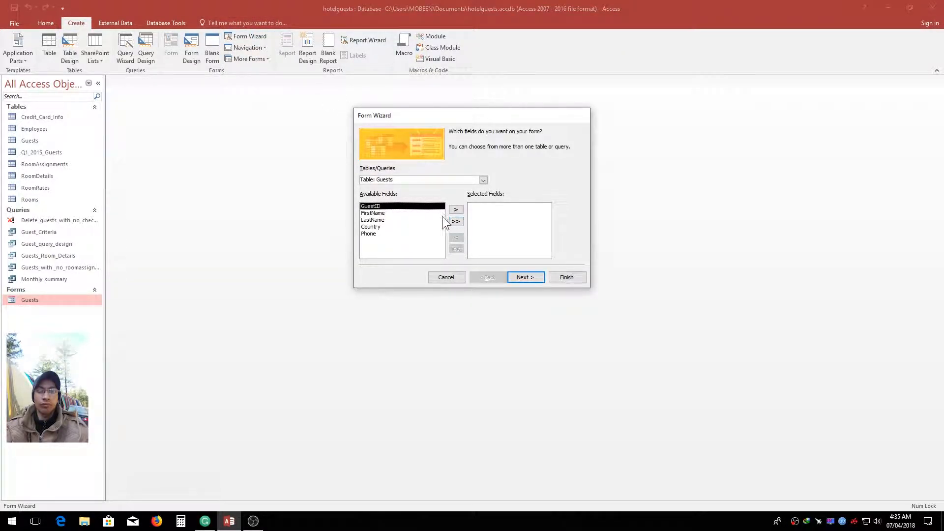
left_click(482, 180)
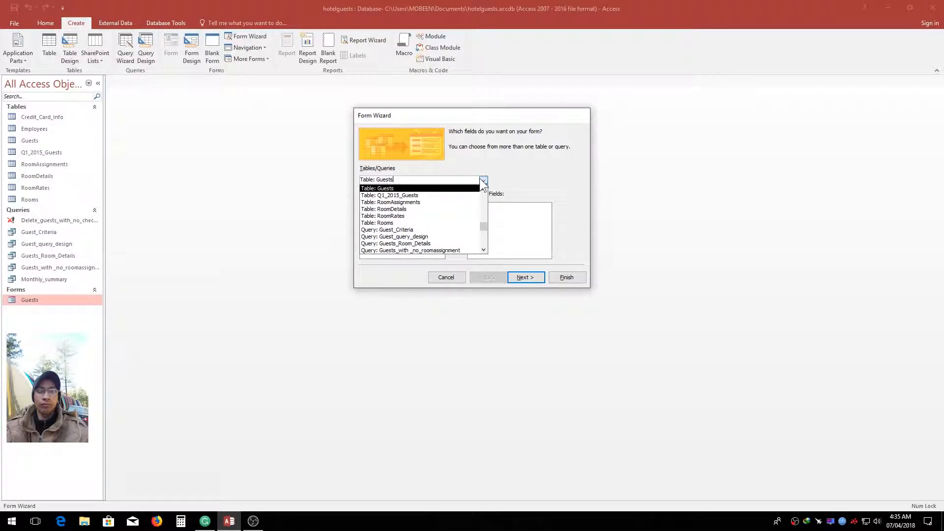
left_click(453, 188)
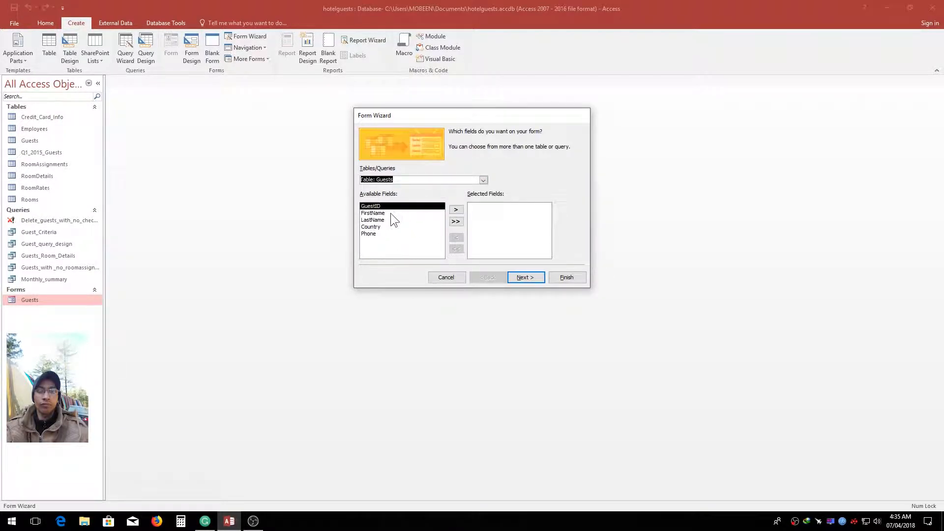
left_click(435, 213)
left_click(452, 210)
left_click(451, 210)
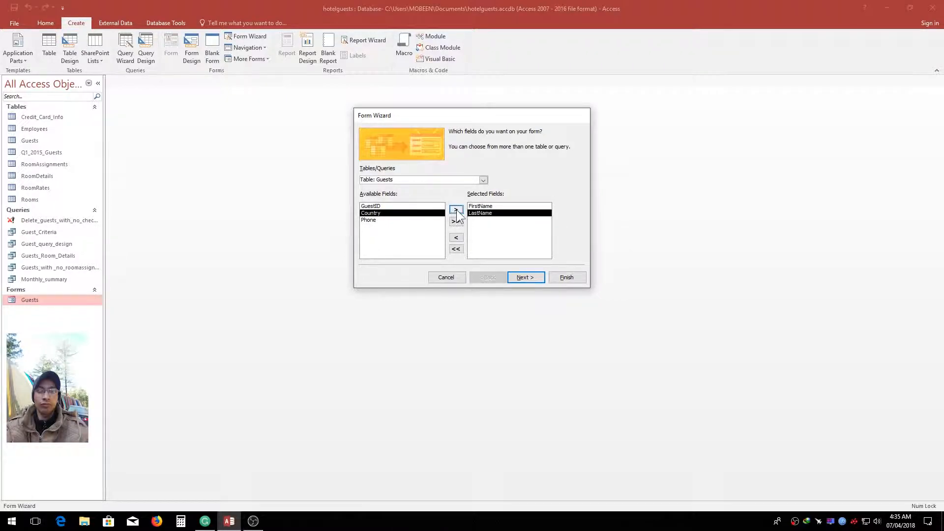
left_click(454, 210)
Add the CheckInDate and RoomID fields from the RoomAssignments table to the form's selected fields
left_click(484, 180)
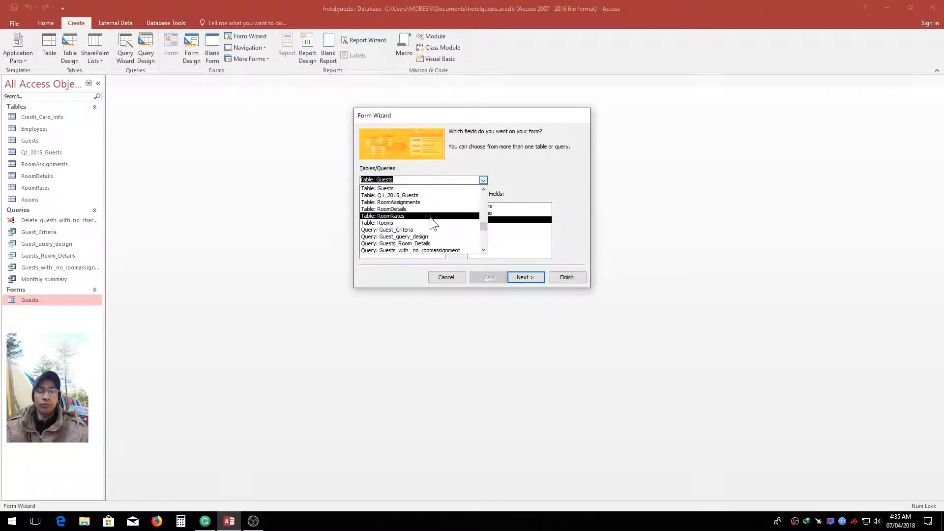
left_click(422, 203)
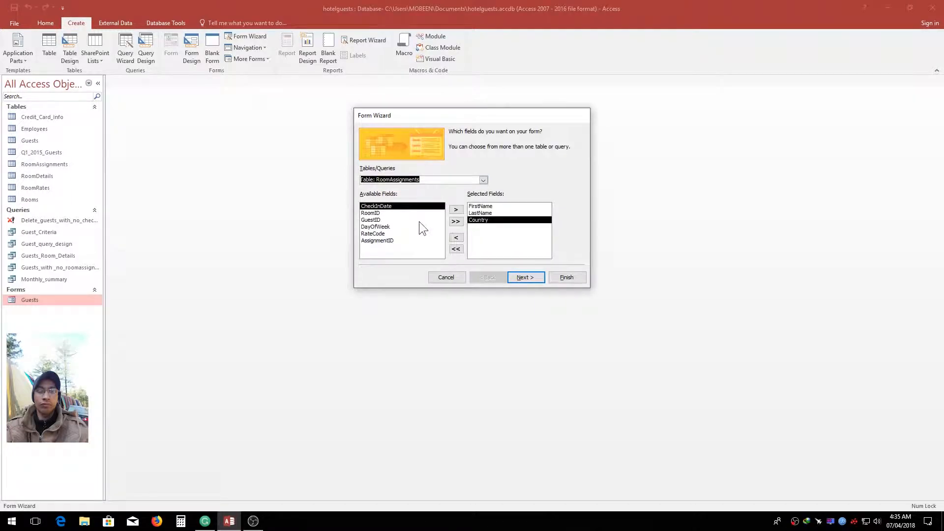
left_click(403, 207)
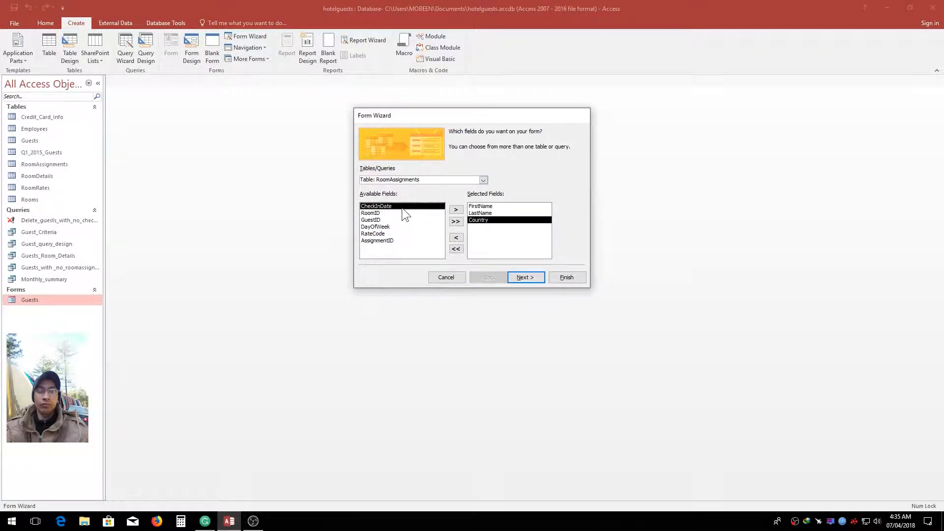
left_click(455, 210)
left_click(456, 210)
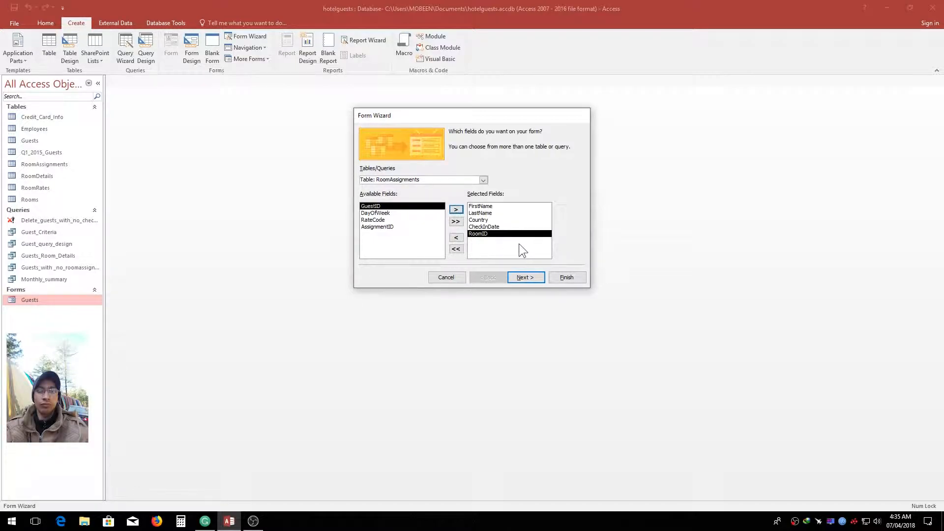
Set the data to be viewed by Guests as linked forms, keep the suggested titles, and create the forms with the main one opened
left_click(535, 279)
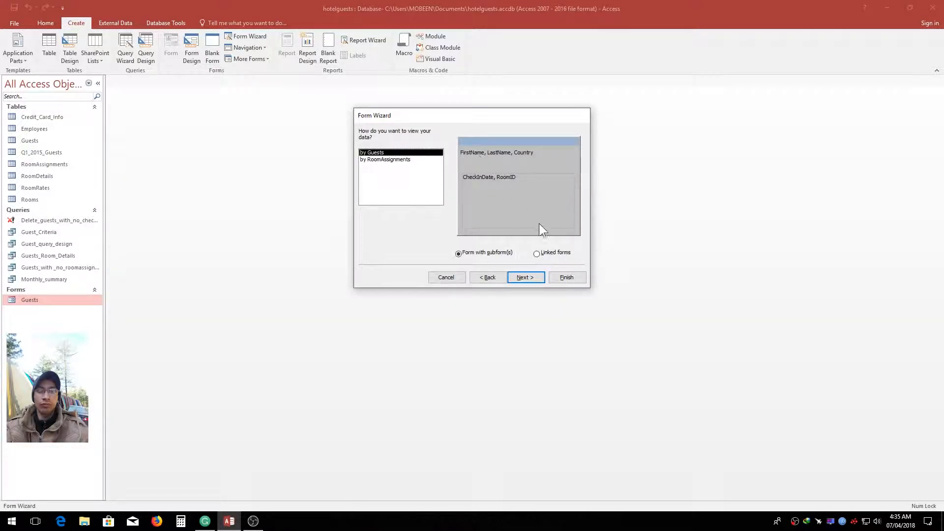
left_click(553, 252)
left_click(524, 277)
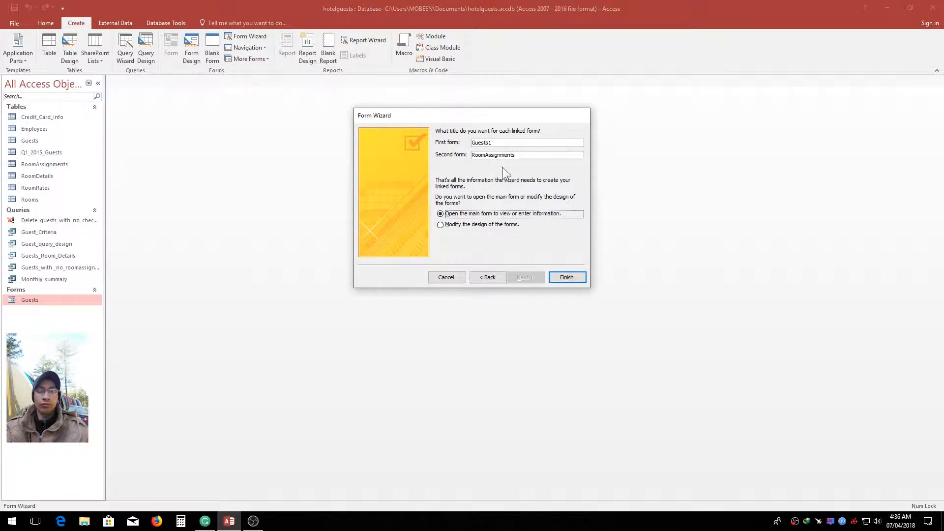
left_click(566, 277)
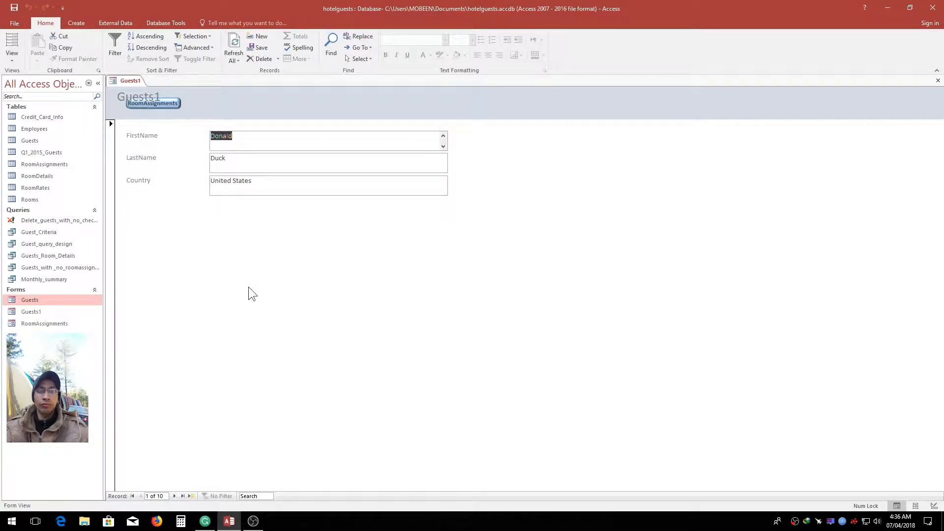
In Layout View, rearrange the Guests1 header so the RoomAssignments button sits to the right of the title without overlapping, and return to Form View
right_click(205, 105)
right_click(131, 84)
left_click(162, 138)
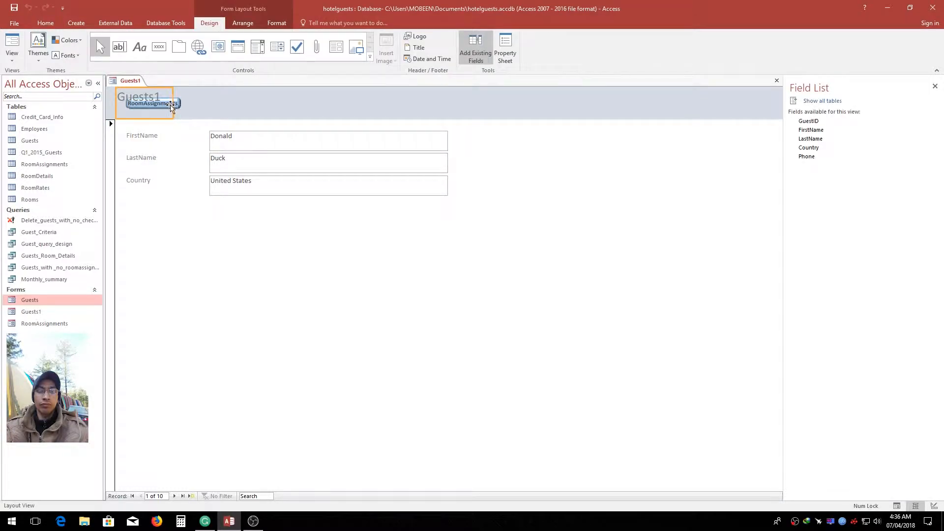
left_click_drag(165, 102, 419, 103)
left_click_drag(263, 96, 158, 96)
left_click_drag(393, 103, 214, 96)
right_click(130, 81)
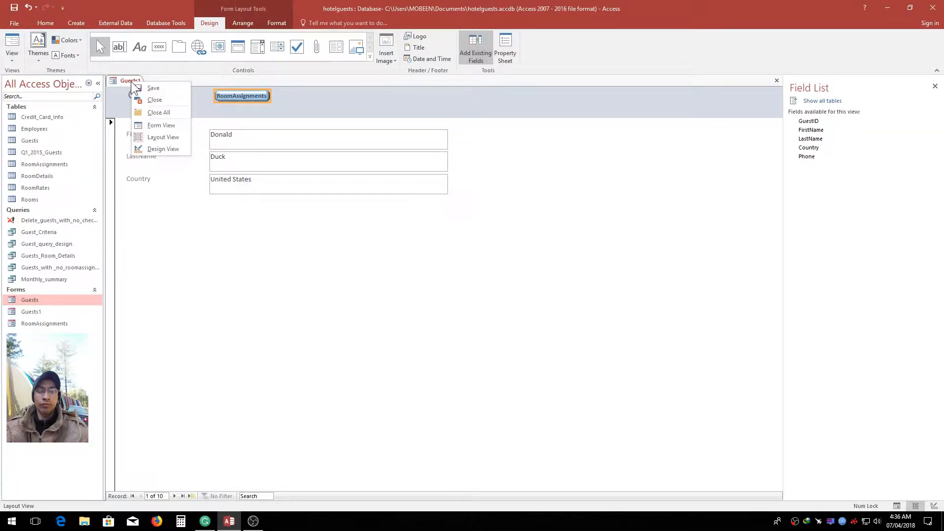
left_click(173, 125)
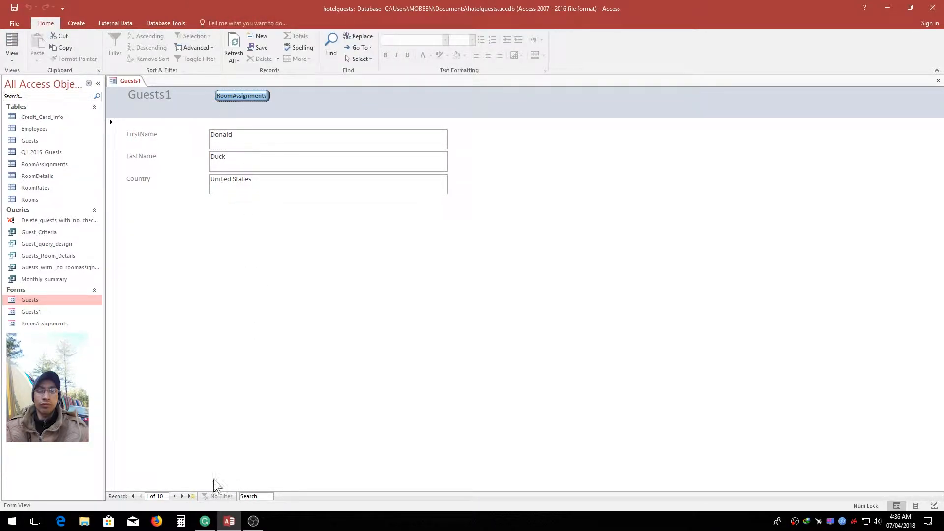
Test the linked forms by moving between guest records, viewing the second guest's room assignments, and toggling the linked form closed from the first record
left_click(175, 495)
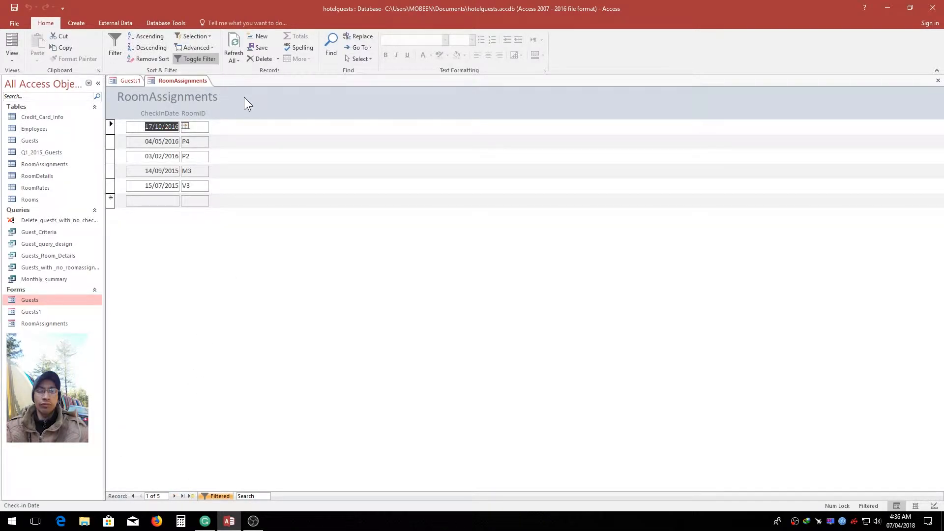
left_click(129, 82)
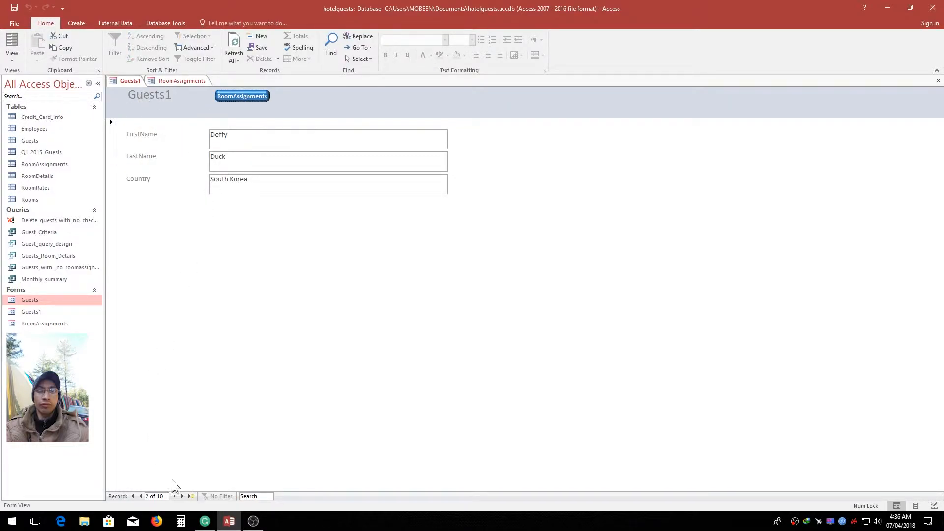
left_click(132, 496)
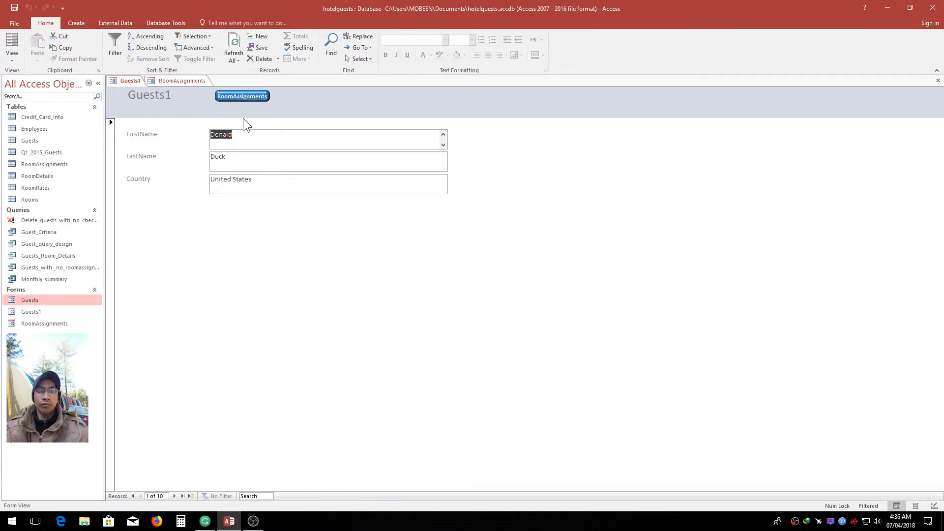
left_click(242, 96)
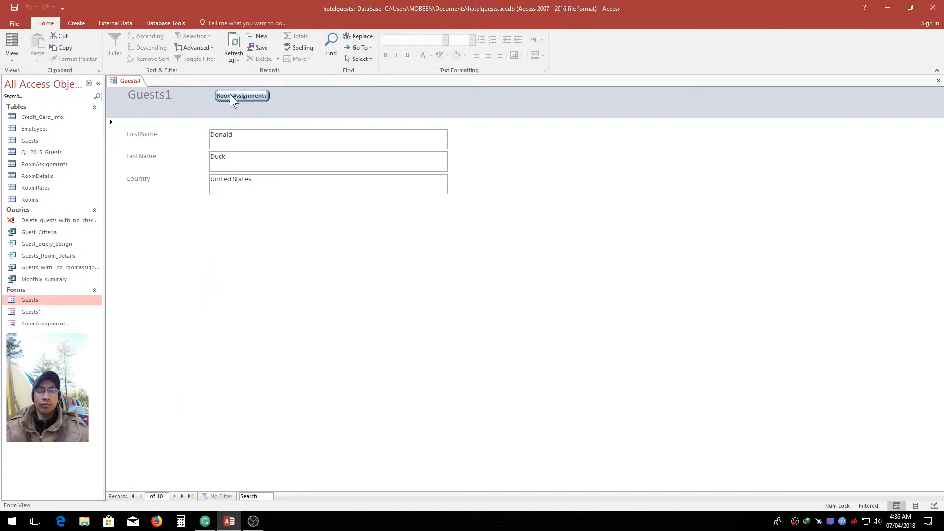